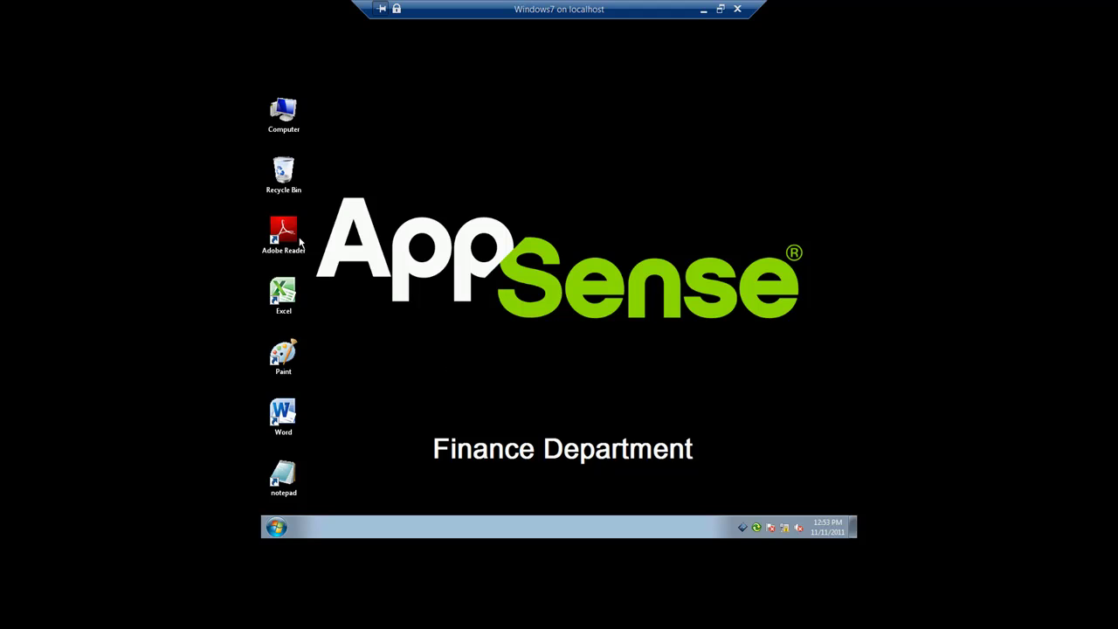
- Launch Adobe Reader with no document, make its window taller, and shift it slightly right
click(288, 234)
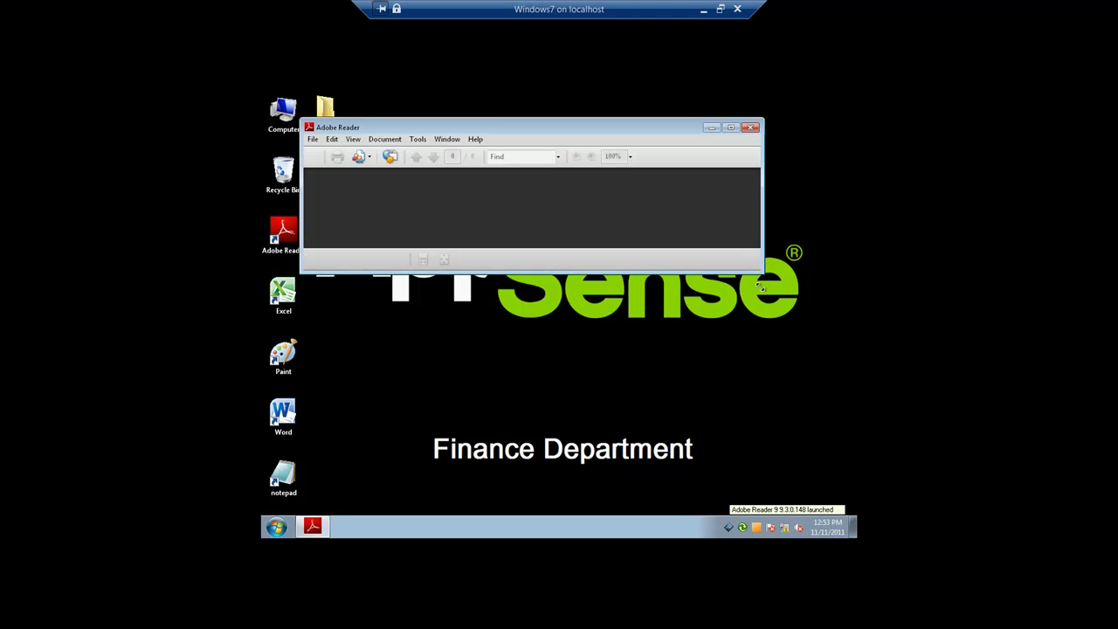
drag(762, 273, 734, 468)
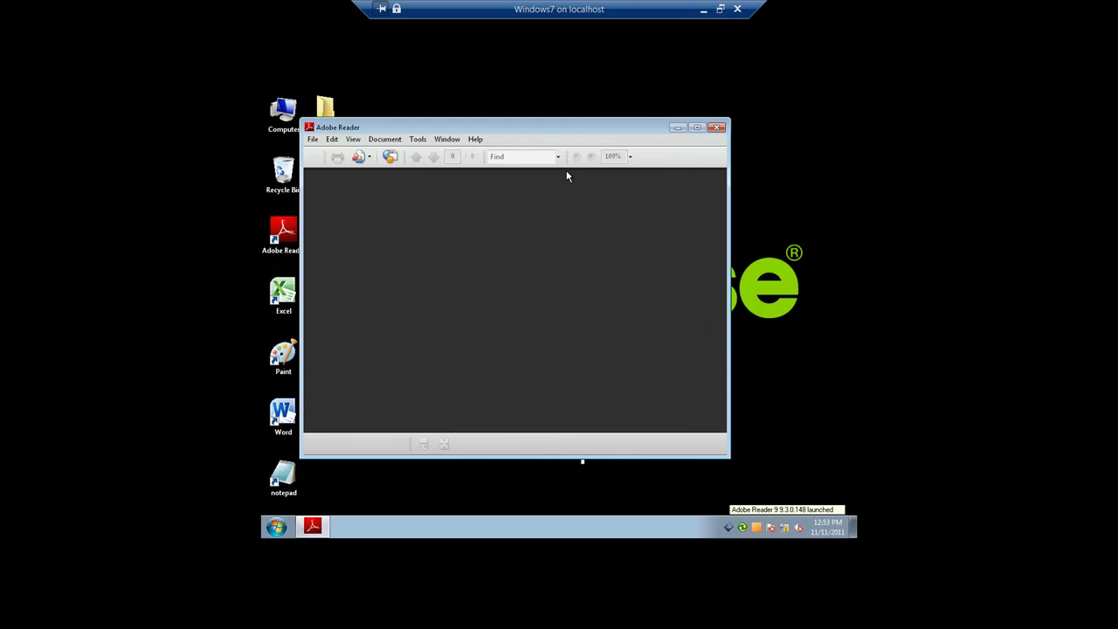
drag(552, 131, 615, 125)
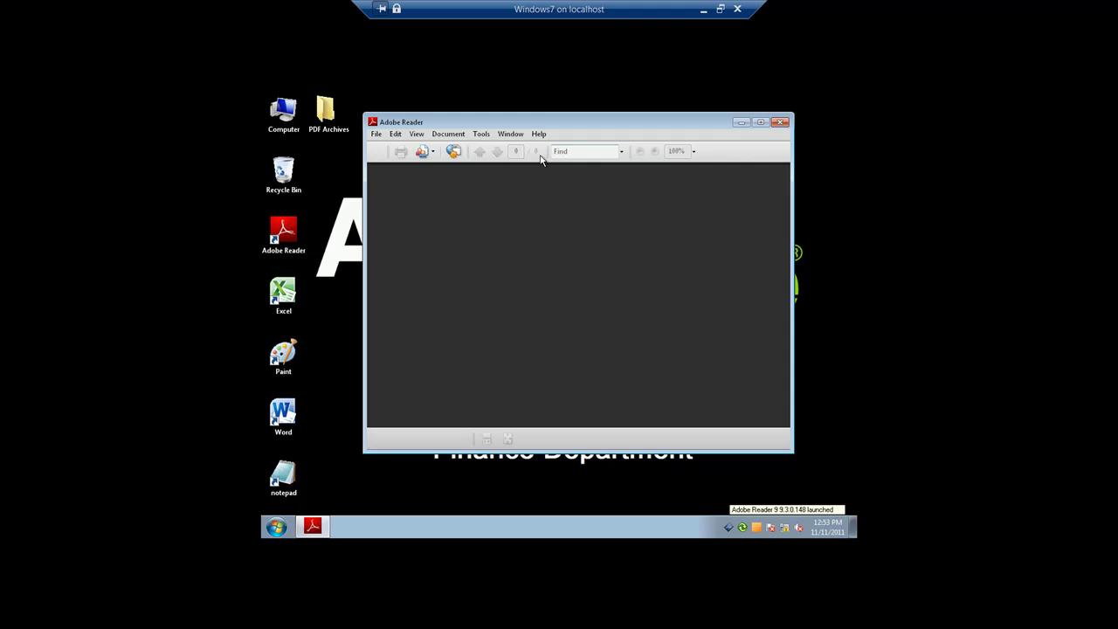
- Detach the page navigation, file, select & zoom, find and page display toolbars into floating palettes
click(551, 155)
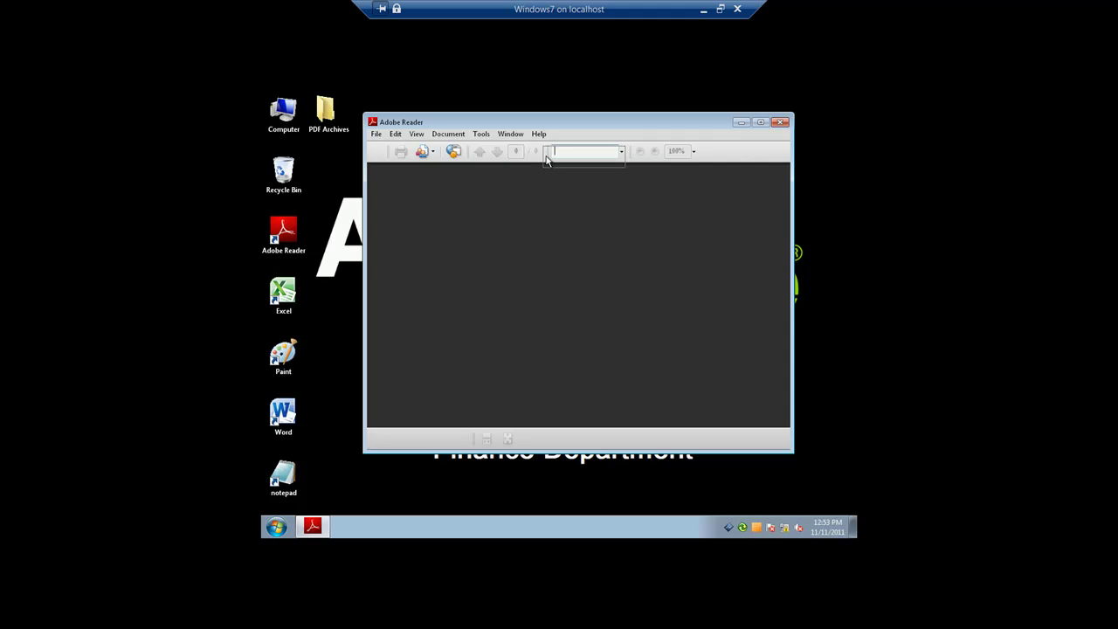
drag(547, 154, 492, 260)
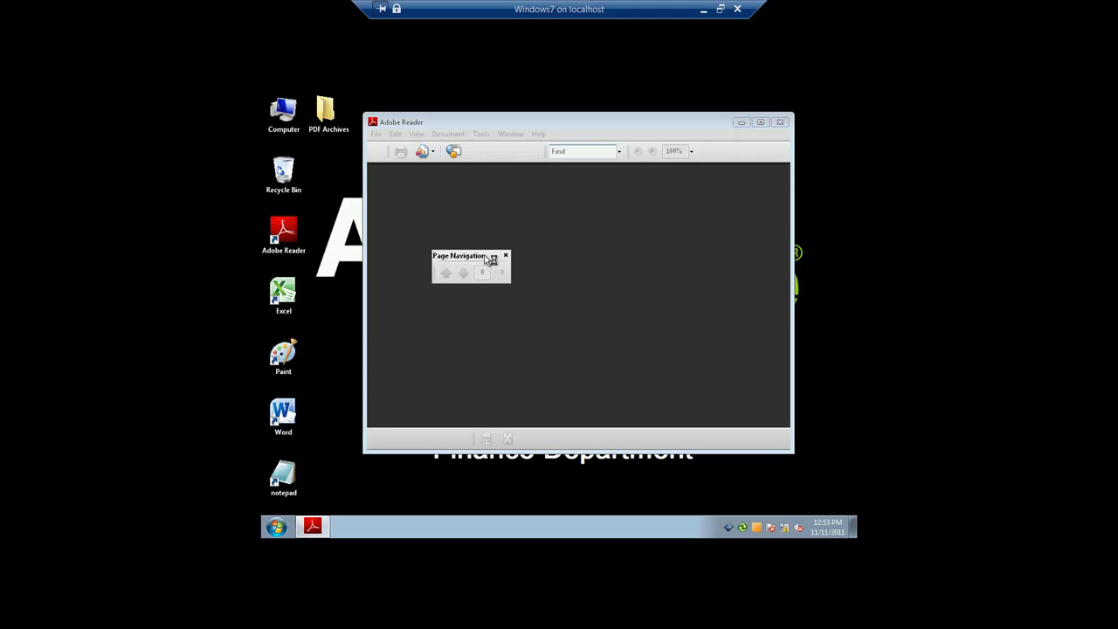
drag(393, 153, 538, 229)
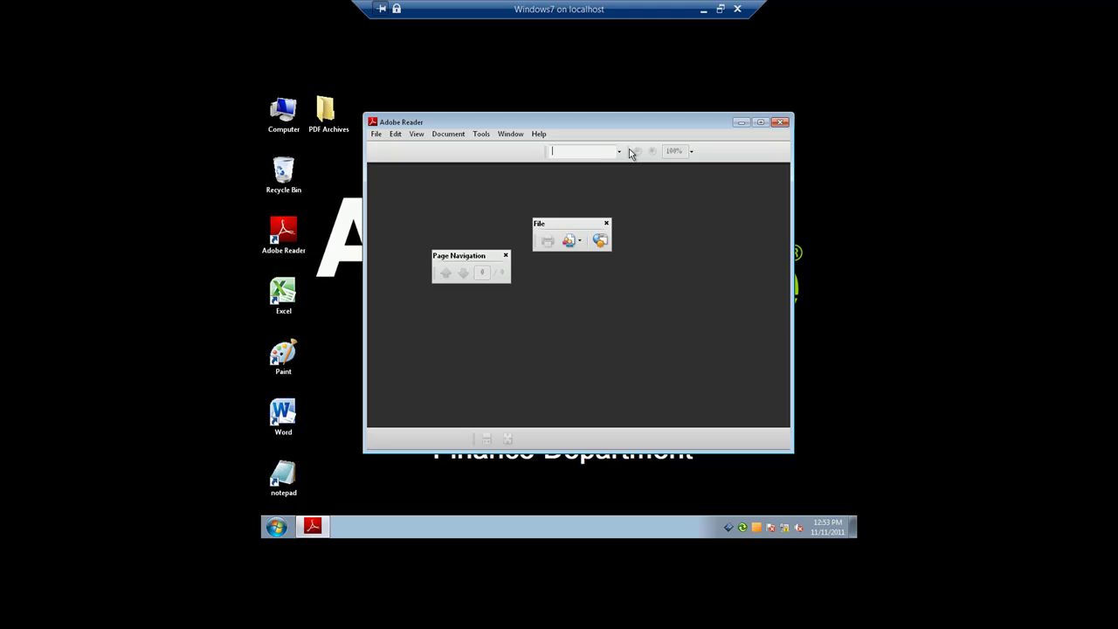
drag(631, 152, 632, 297)
drag(546, 155, 521, 307)
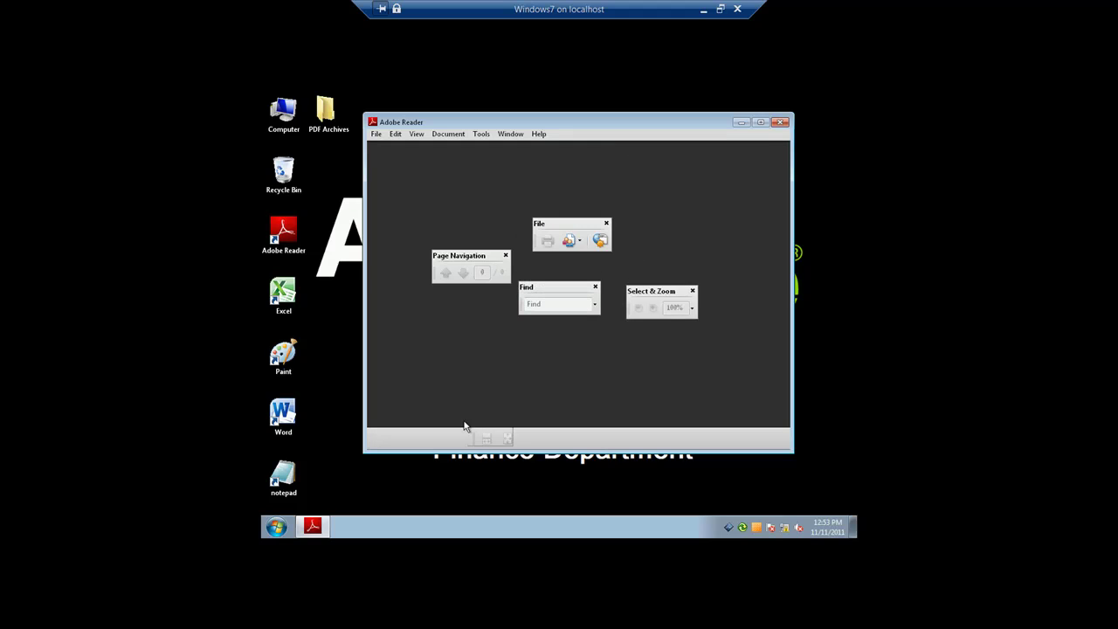
drag(463, 425, 549, 363)
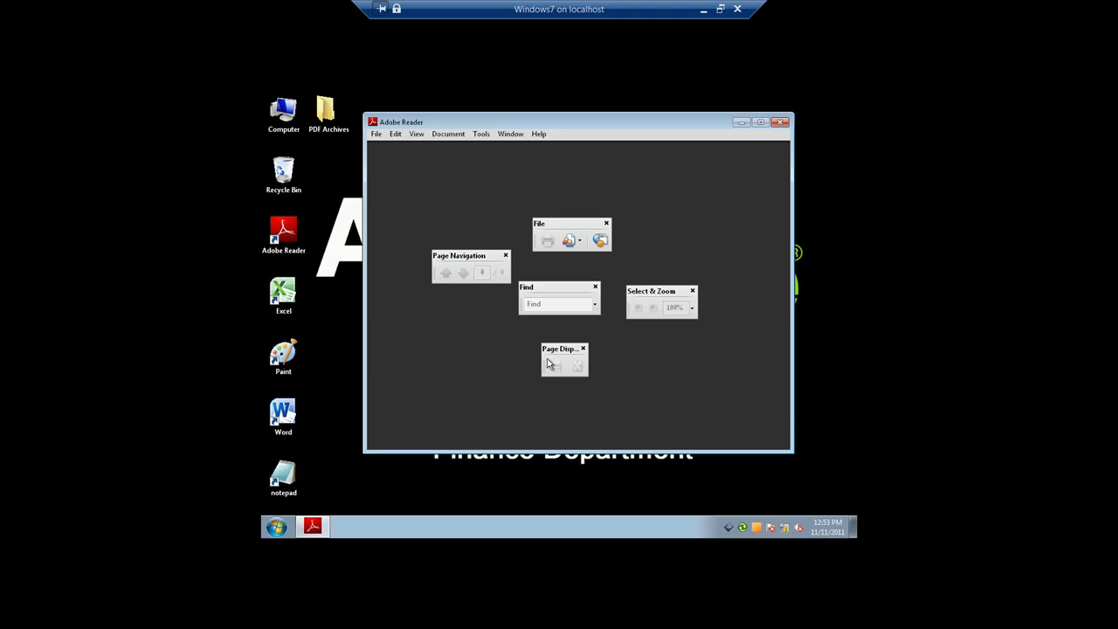
- Close the Page Navigation, File, Find and Page Display palettes, leaving only Select & Zoom
drag(480, 256, 456, 260)
click(483, 261)
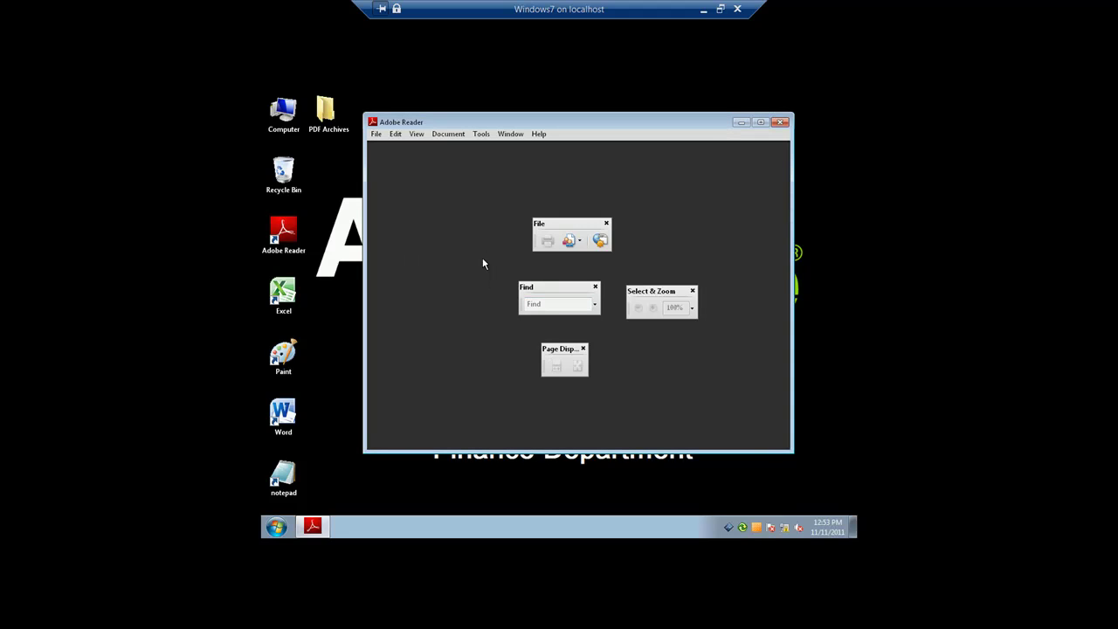
drag(587, 225, 578, 170)
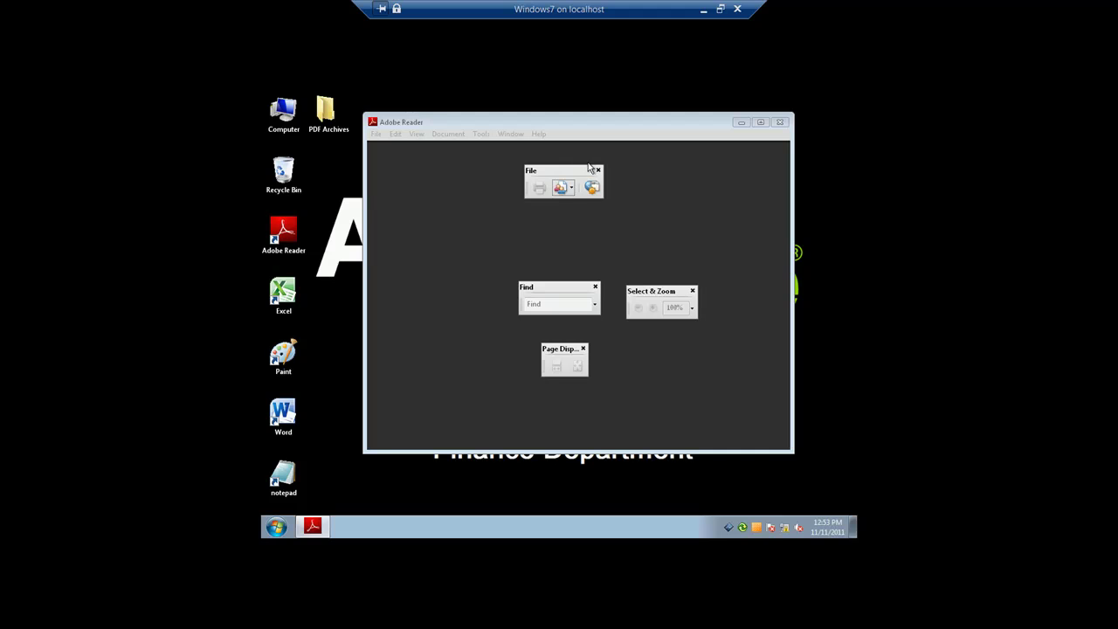
click(597, 170)
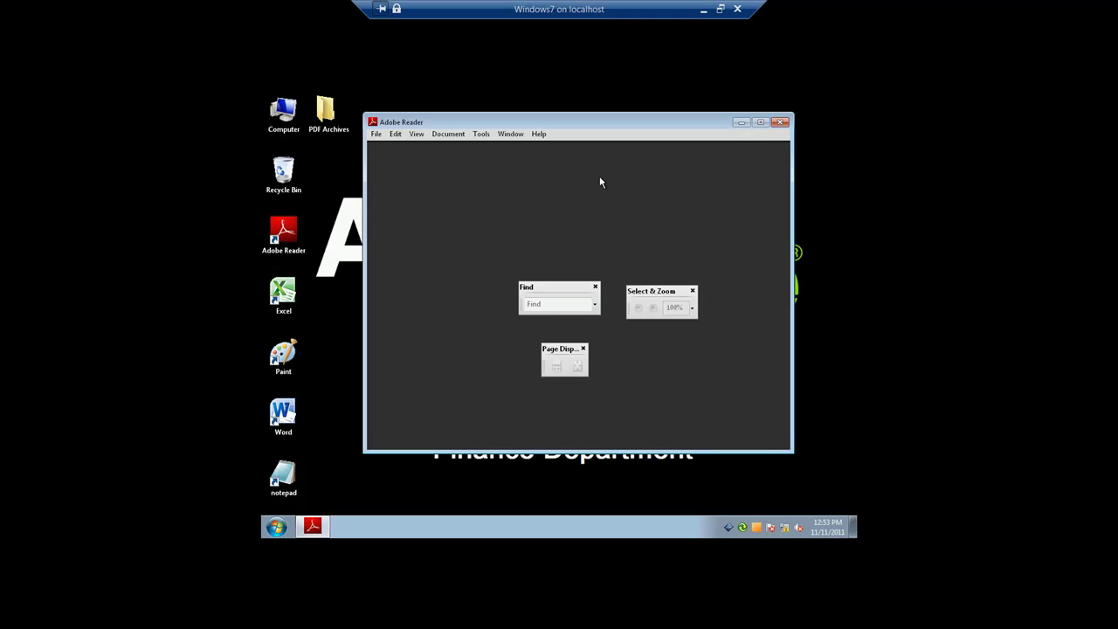
click(597, 288)
drag(570, 351, 764, 412)
click(762, 405)
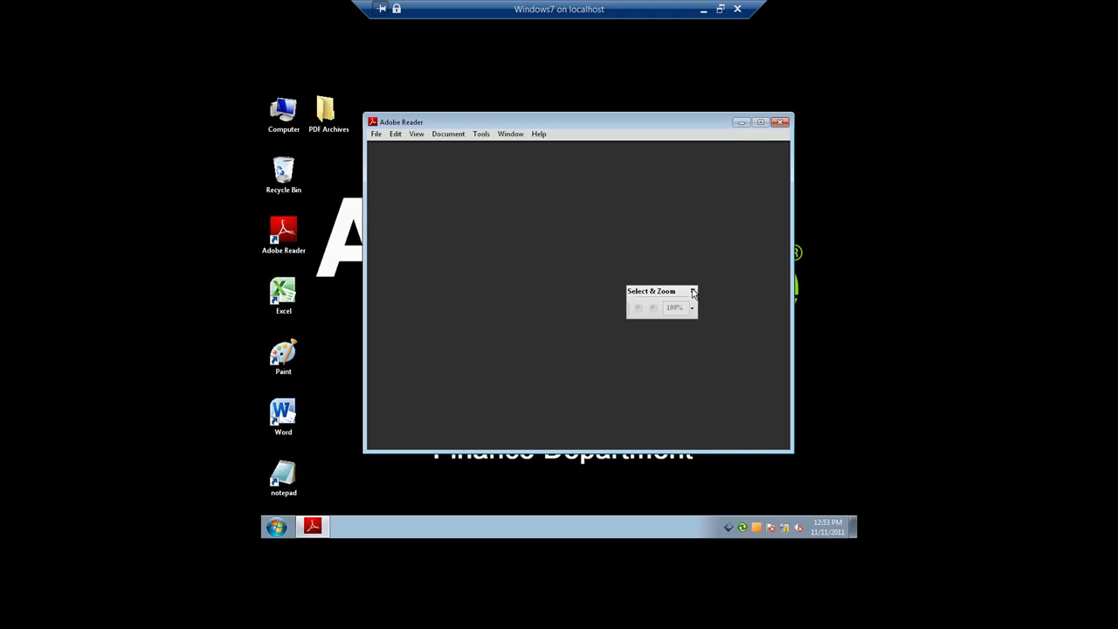
- Close the Select & Zoom palette and browse the File and View menus for toolbar settings
click(692, 291)
click(382, 136)
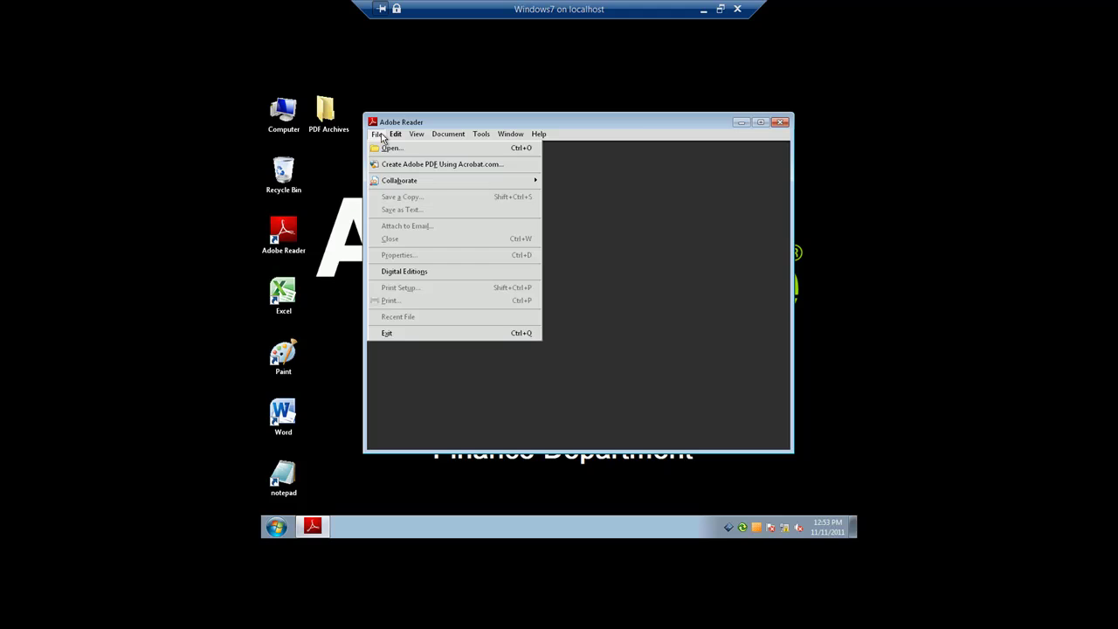
click(384, 134)
click(395, 134)
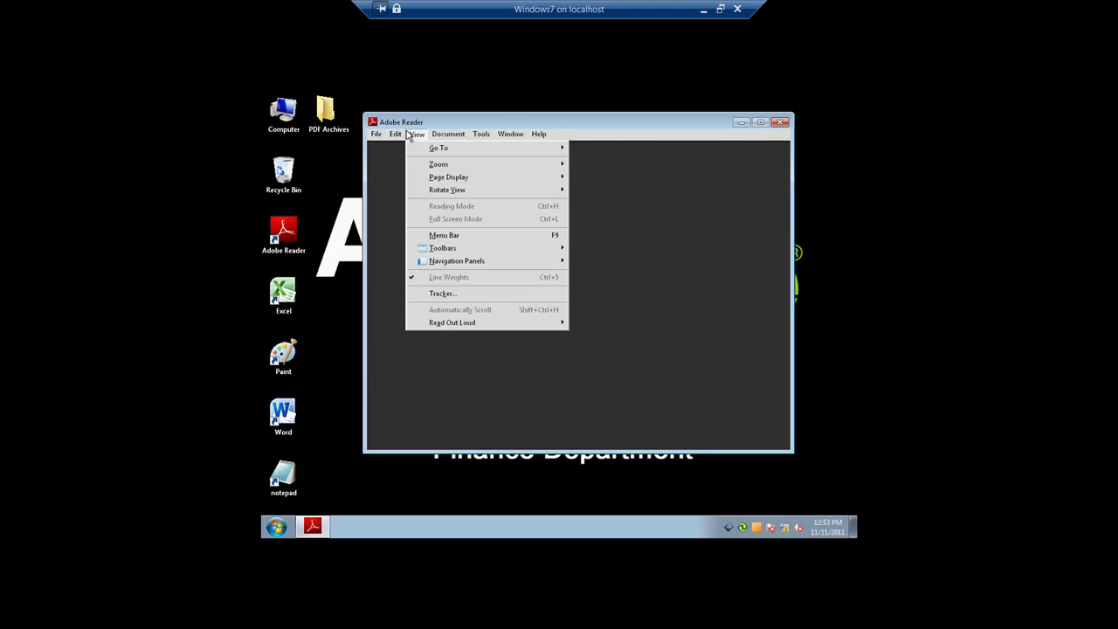
mouse_move(377, 138)
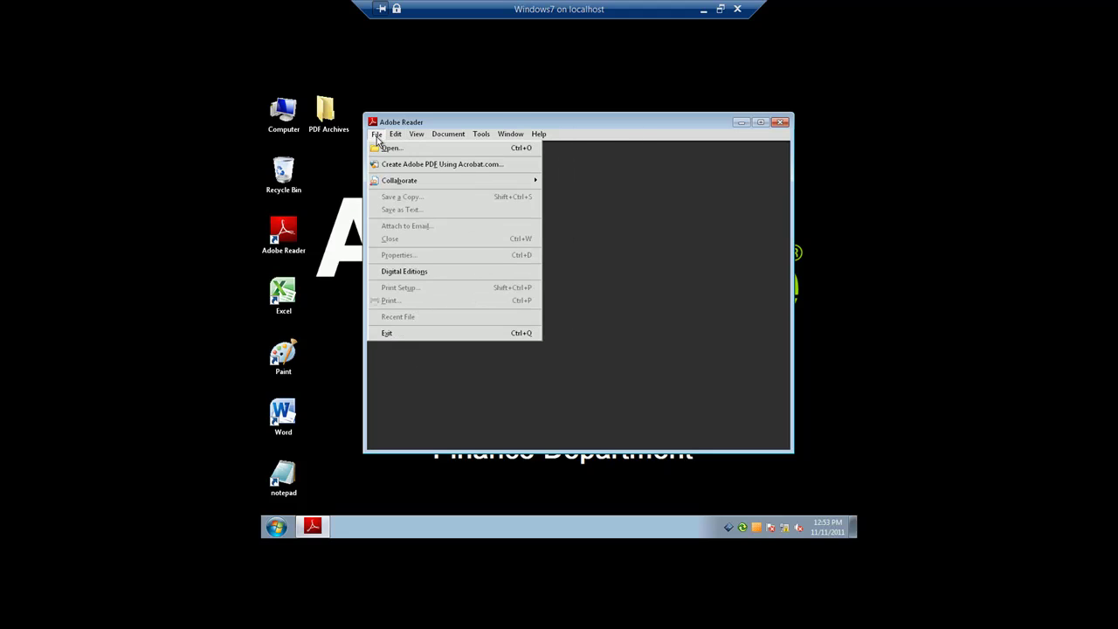
mouse_move(448, 134)
- Dismiss the open menu, quit Adobe Reader, and relaunch it from the desktop icon
click(685, 210)
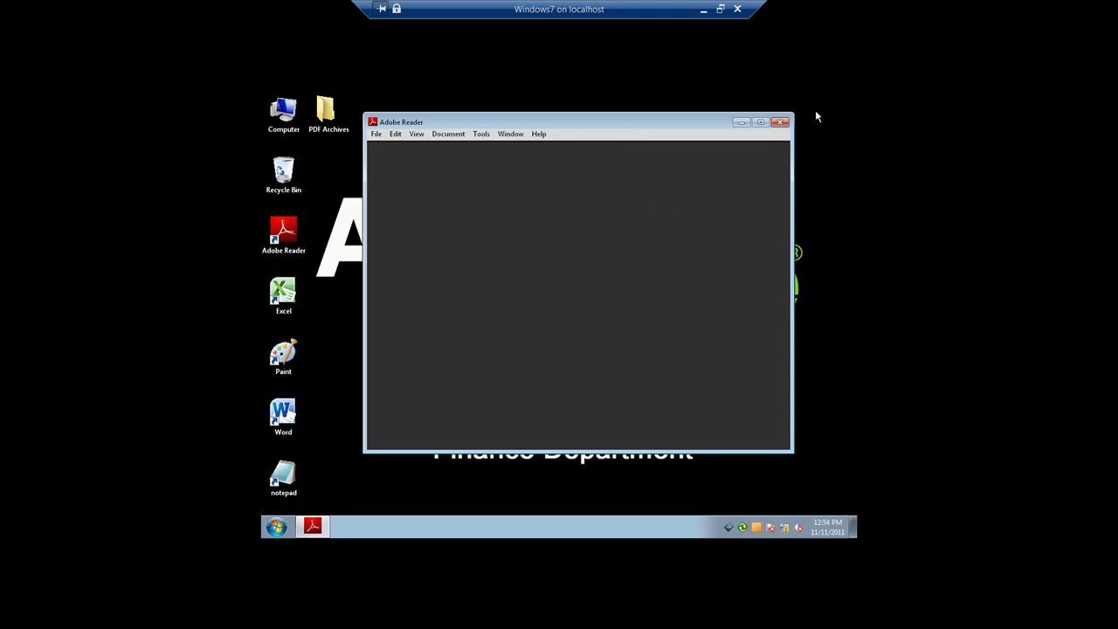
click(782, 122)
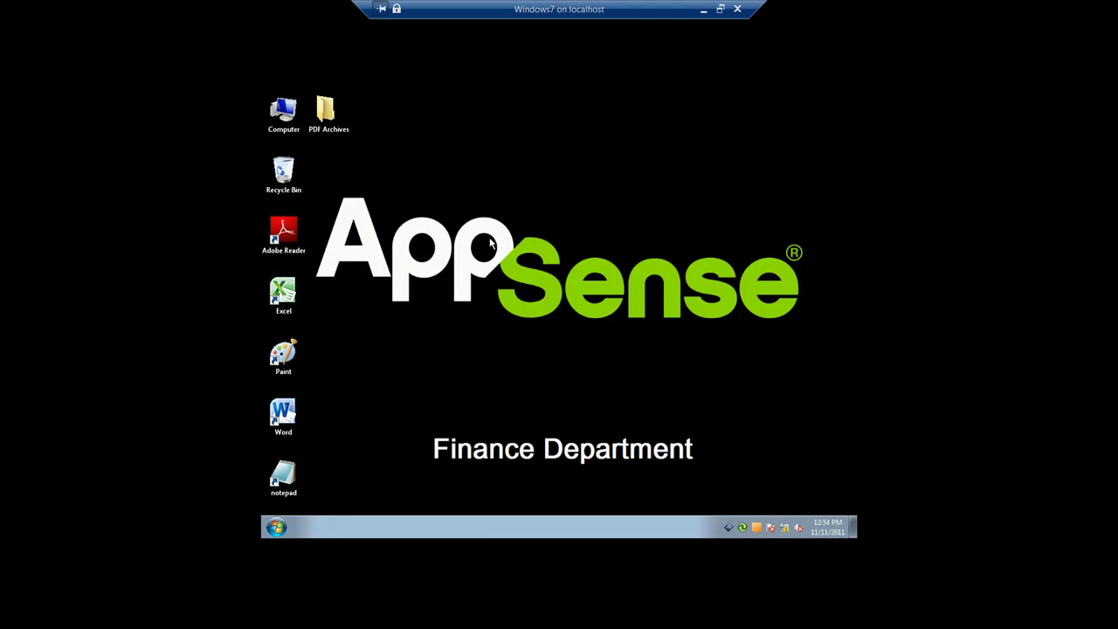
double_click(294, 232)
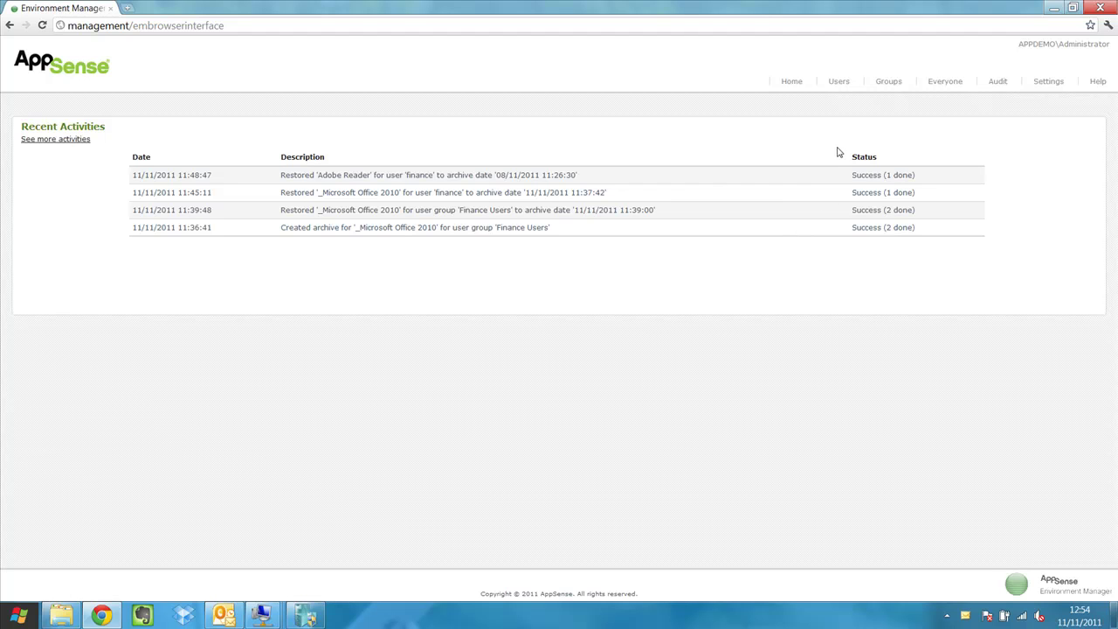
- Filter the Users list by username 'finance' and open that user's Applications page
click(836, 84)
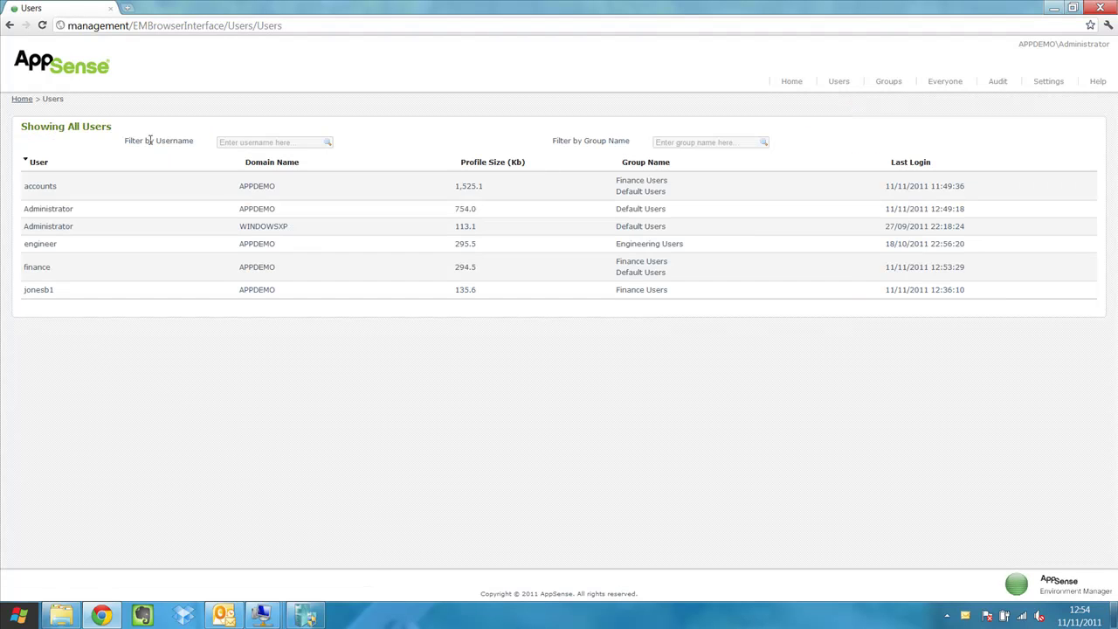
click(237, 142)
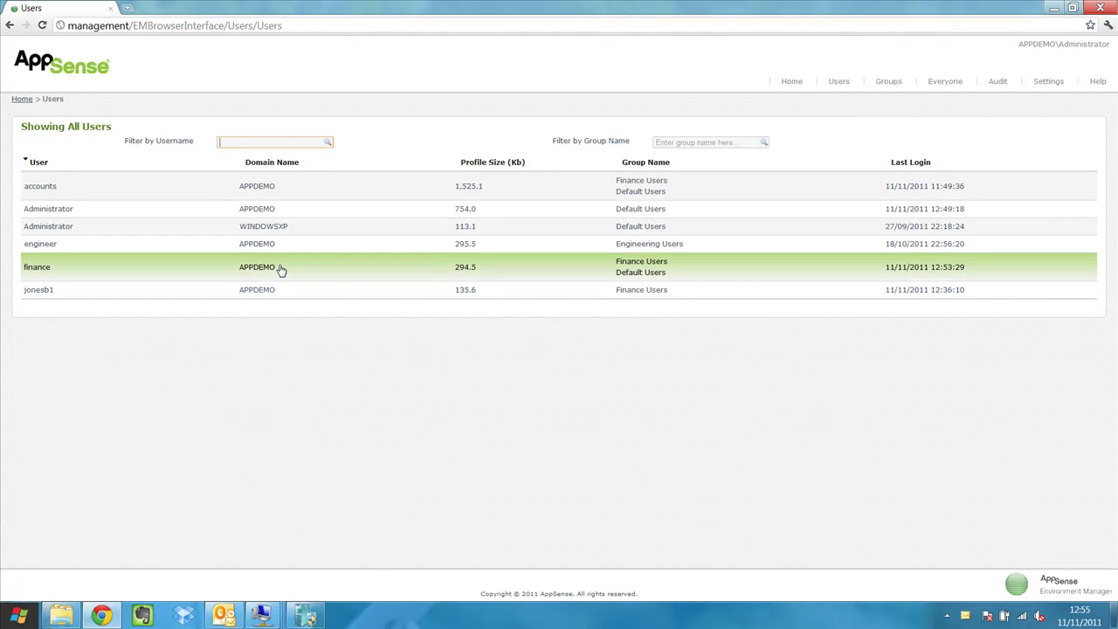
text(finance)
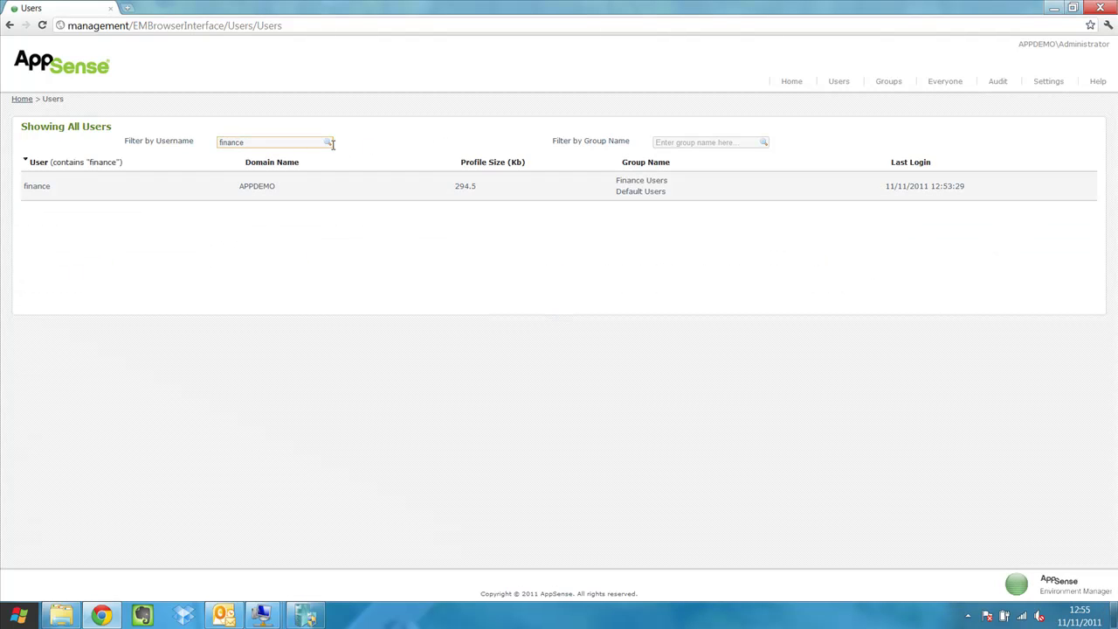
click(39, 193)
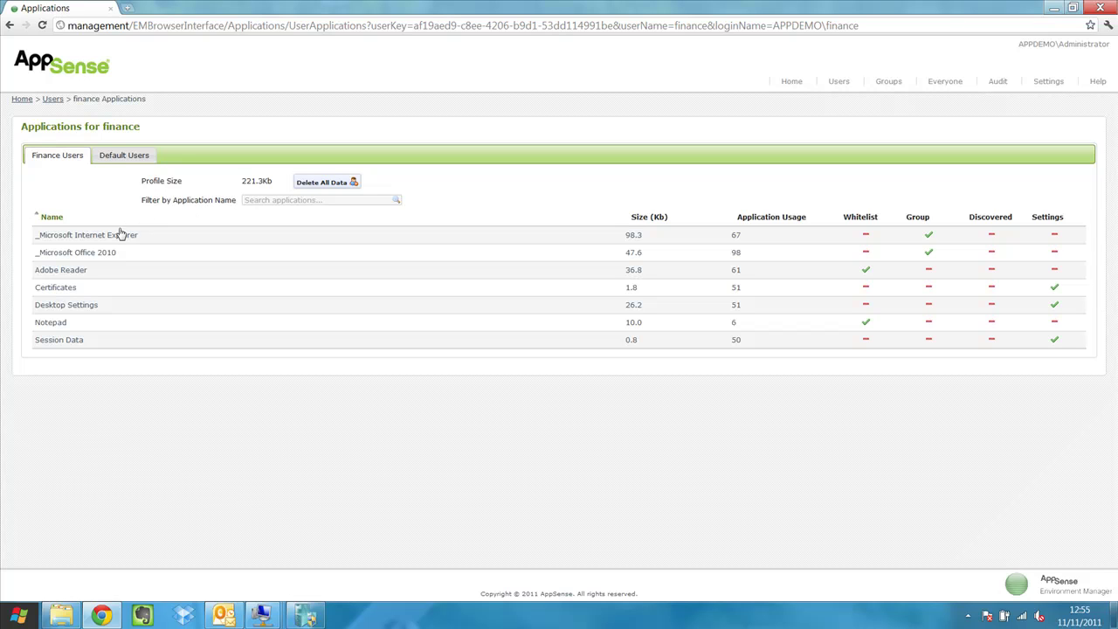
- Open the Archive Manager for the finance user's Adobe Reader settings
click(89, 275)
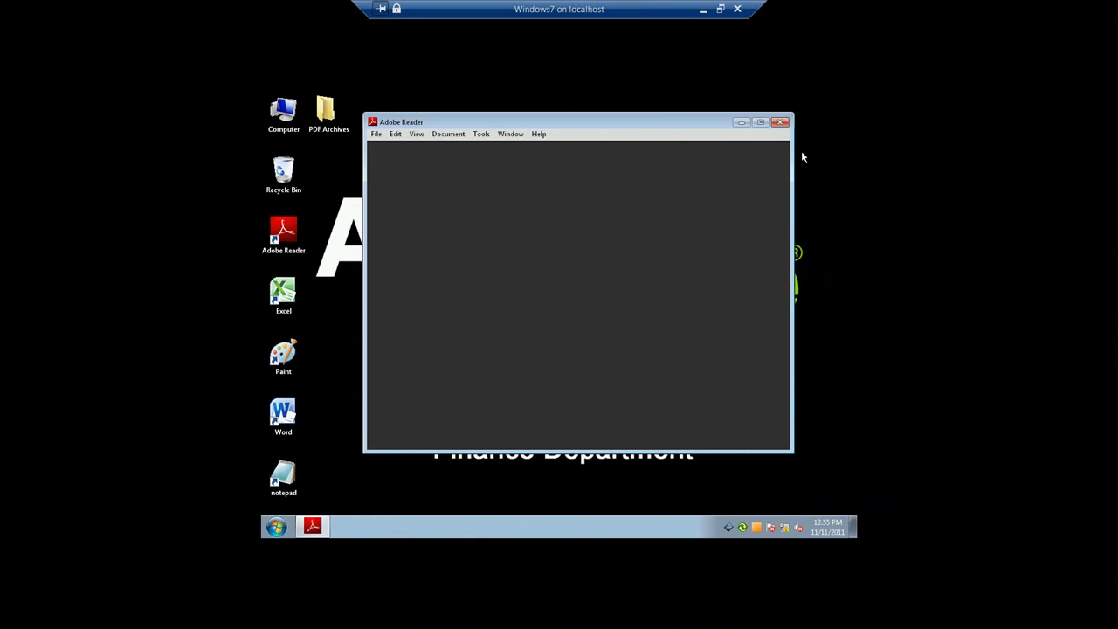
- Close the toolbar-less Adobe Reader window and choose Log off from the Start menu's Shut down options
click(780, 122)
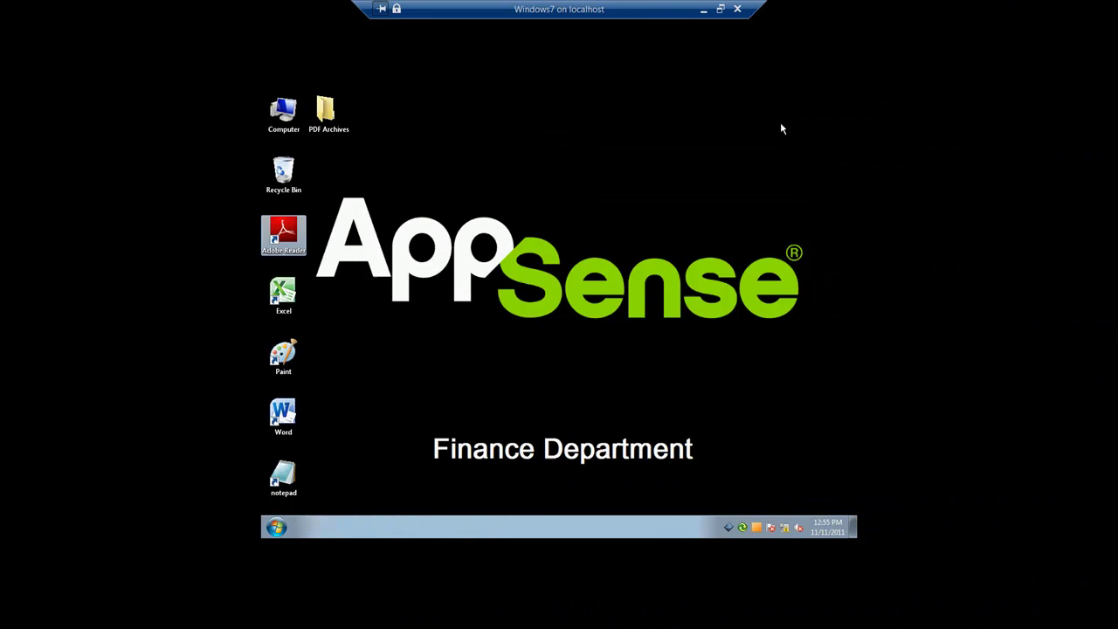
click(276, 527)
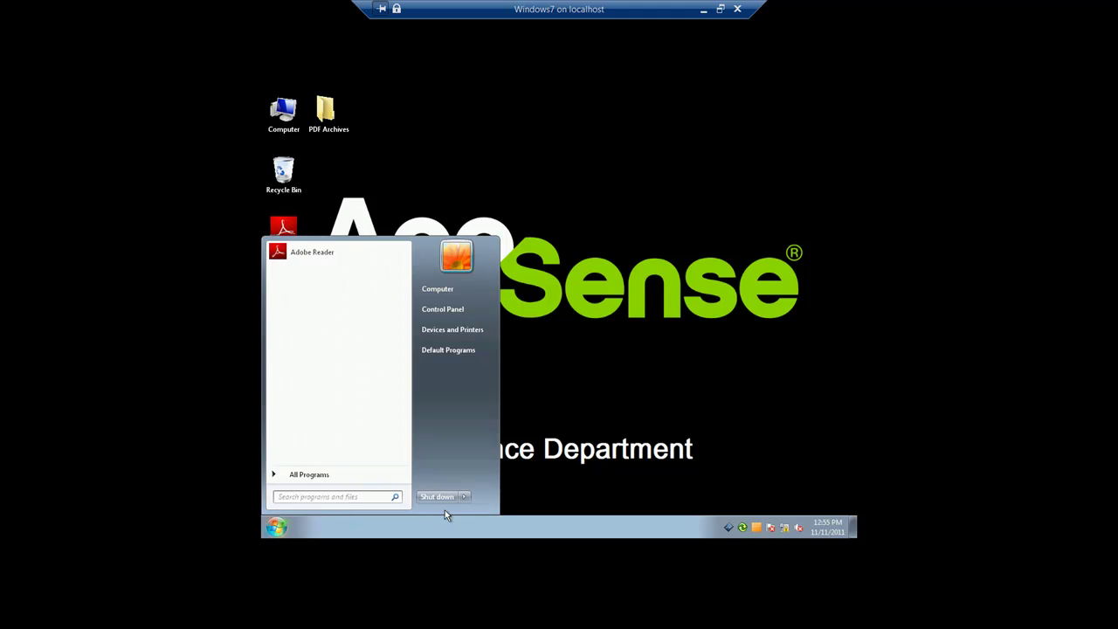
click(447, 500)
click(276, 526)
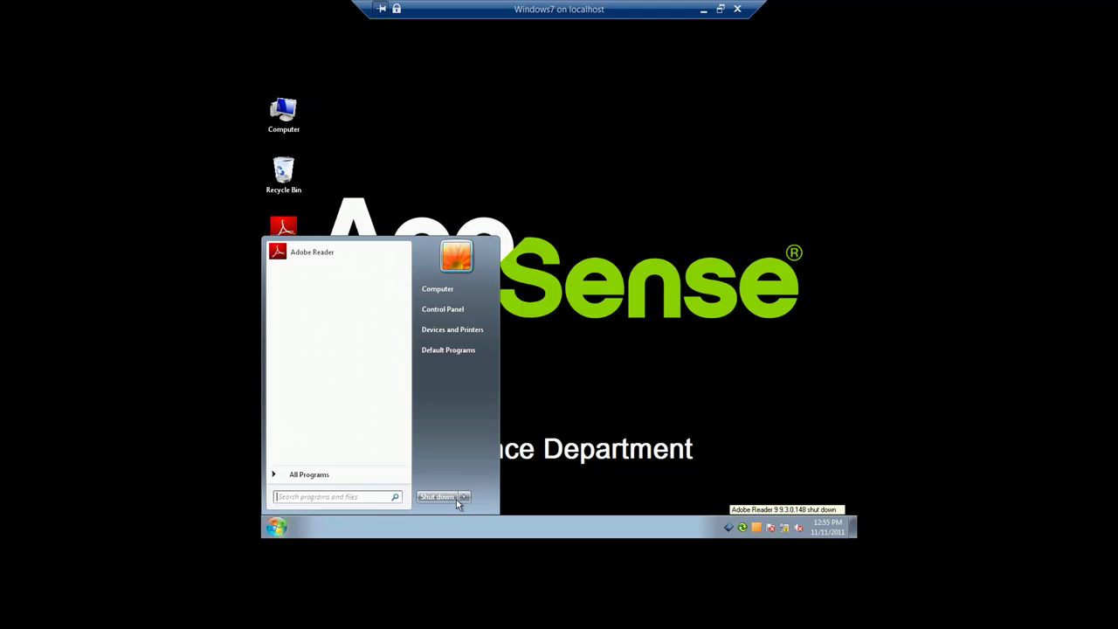
click(465, 497)
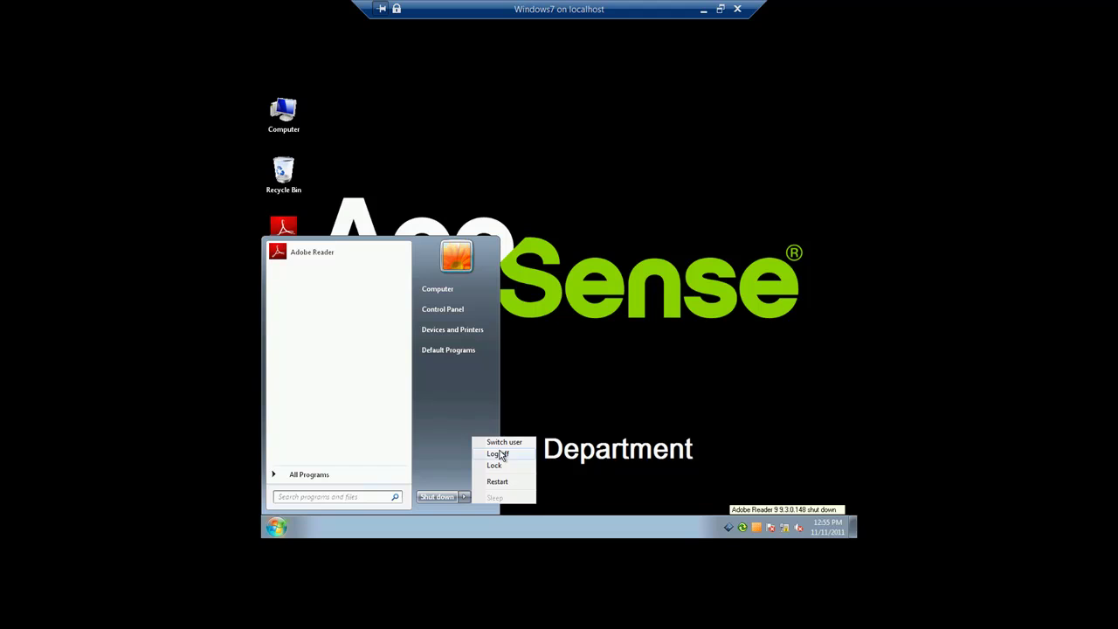
click(591, 456)
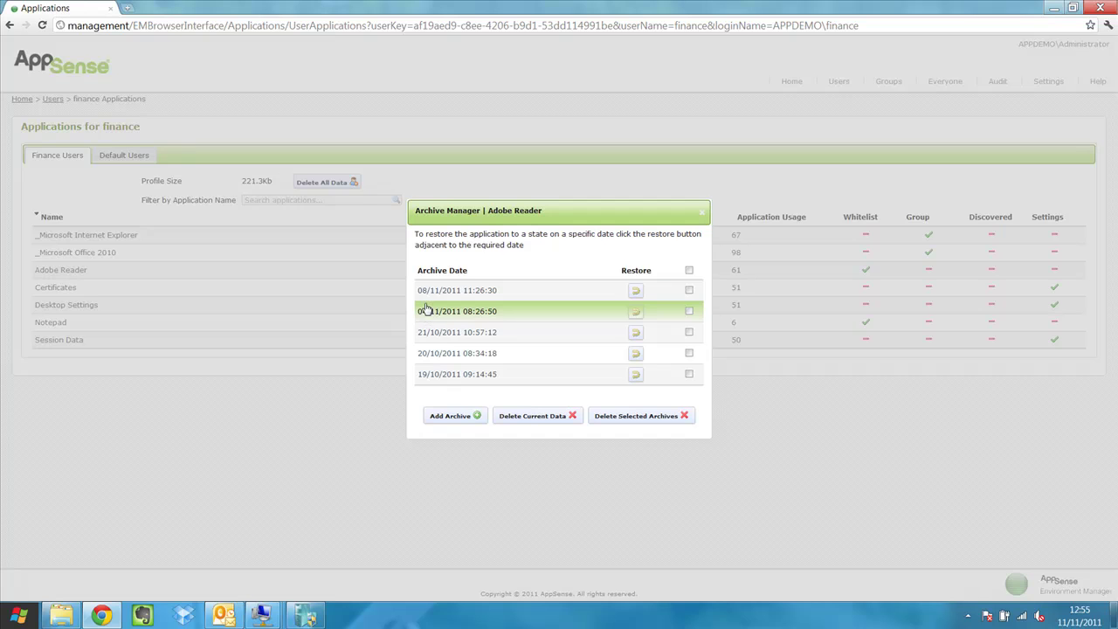
- Restore the 08/11/2011 11:26:30 archive, confirm it, acknowledge success, and close Archive Manager
click(635, 292)
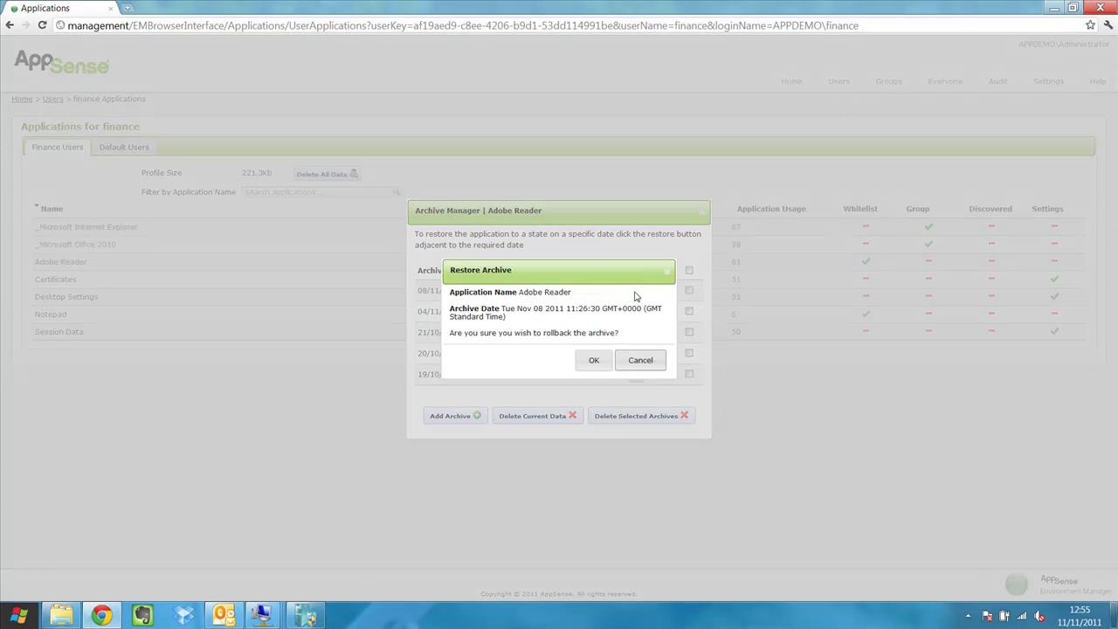
click(594, 359)
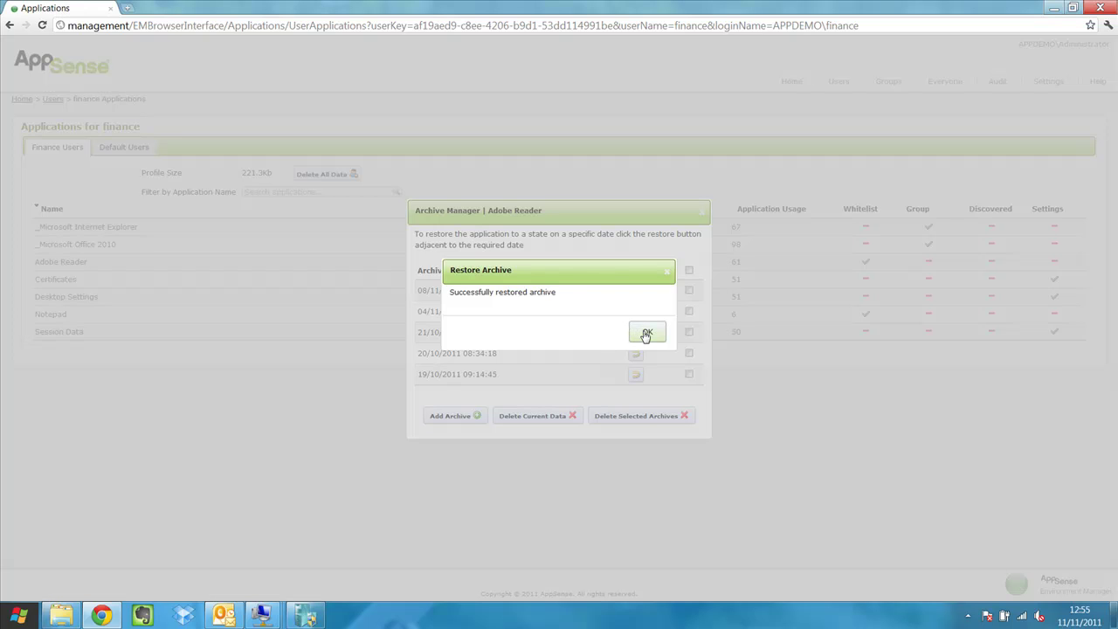
click(647, 335)
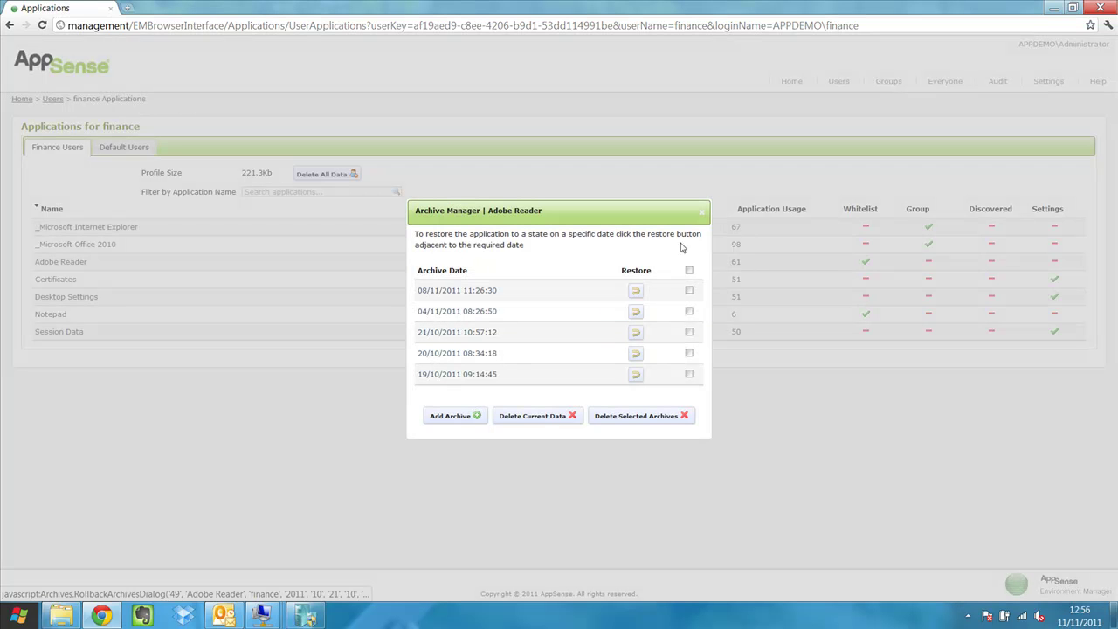
click(703, 218)
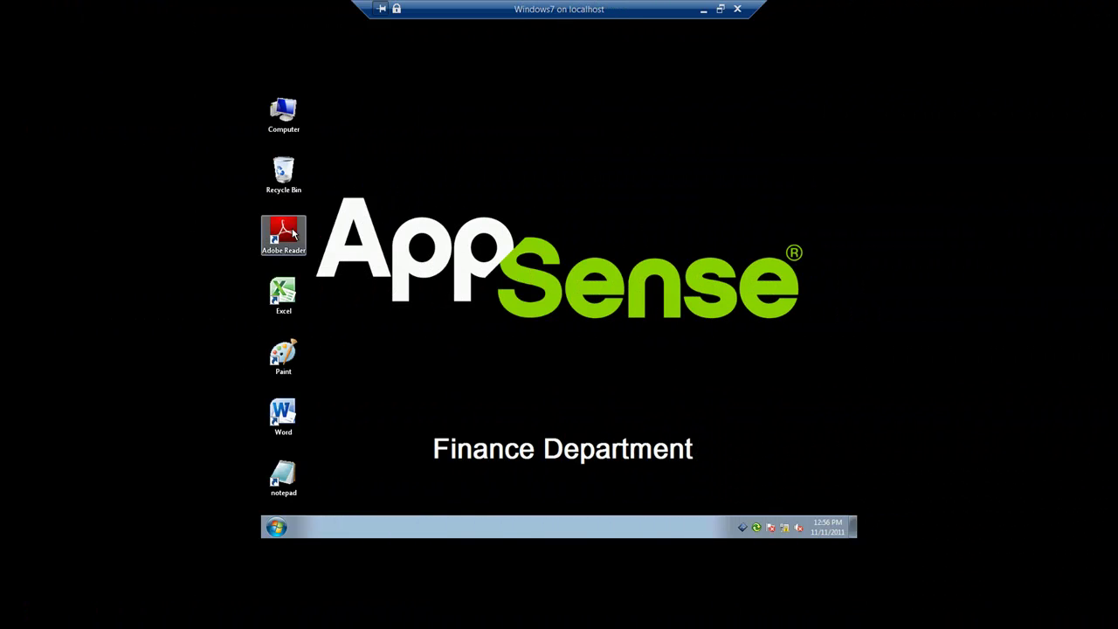
- Relaunch Adobe Reader with its default toolbars back, make the window taller, and move it right
double_click(283, 234)
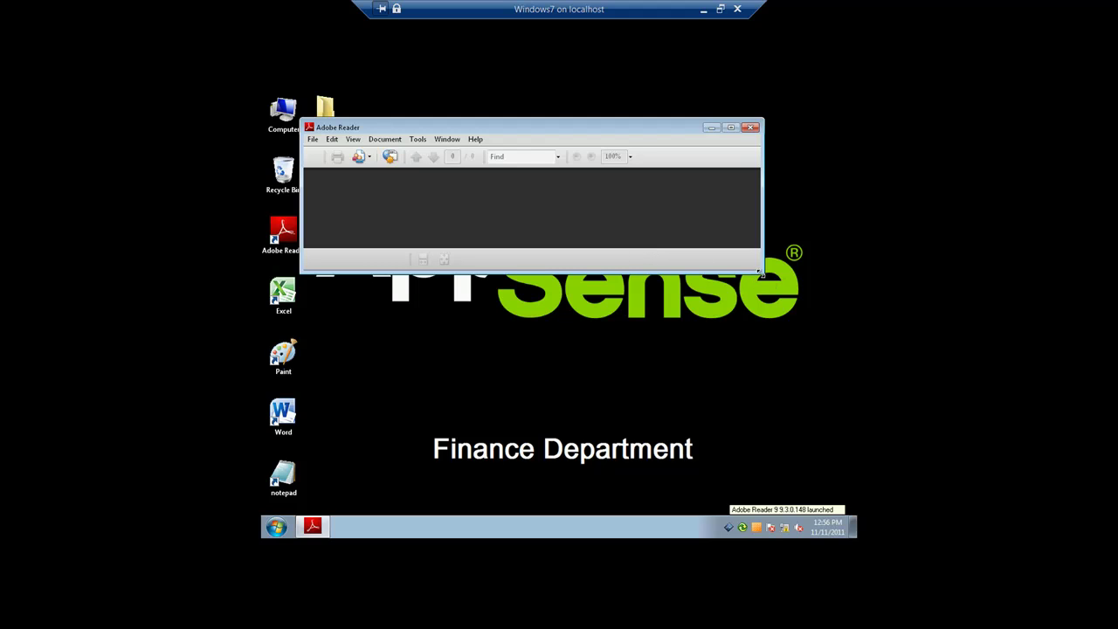
drag(760, 272, 704, 441)
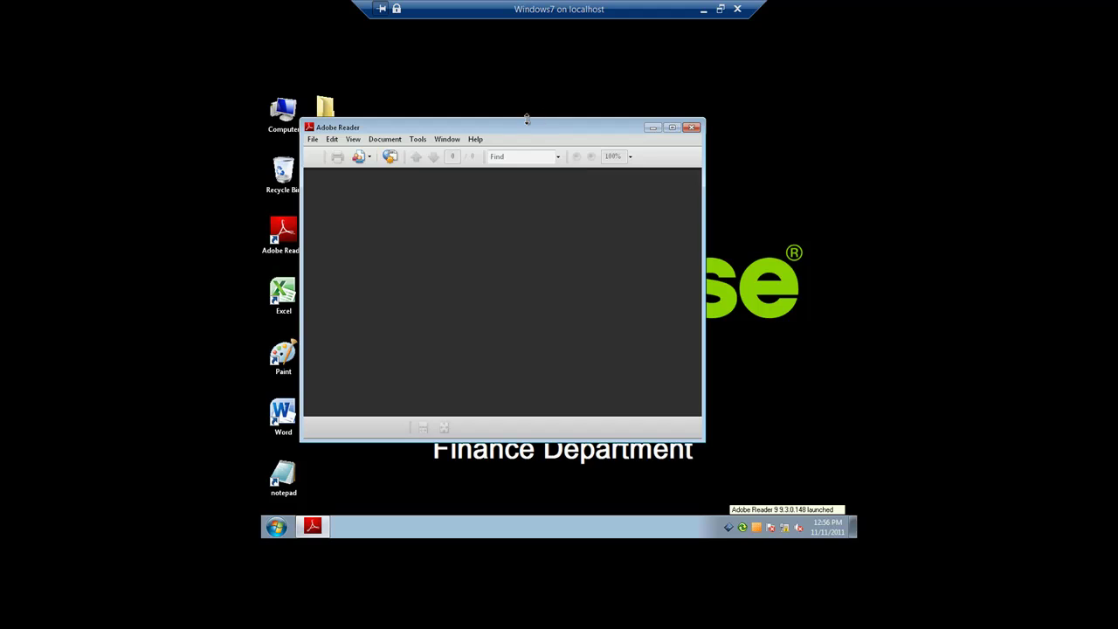
drag(514, 130, 589, 133)
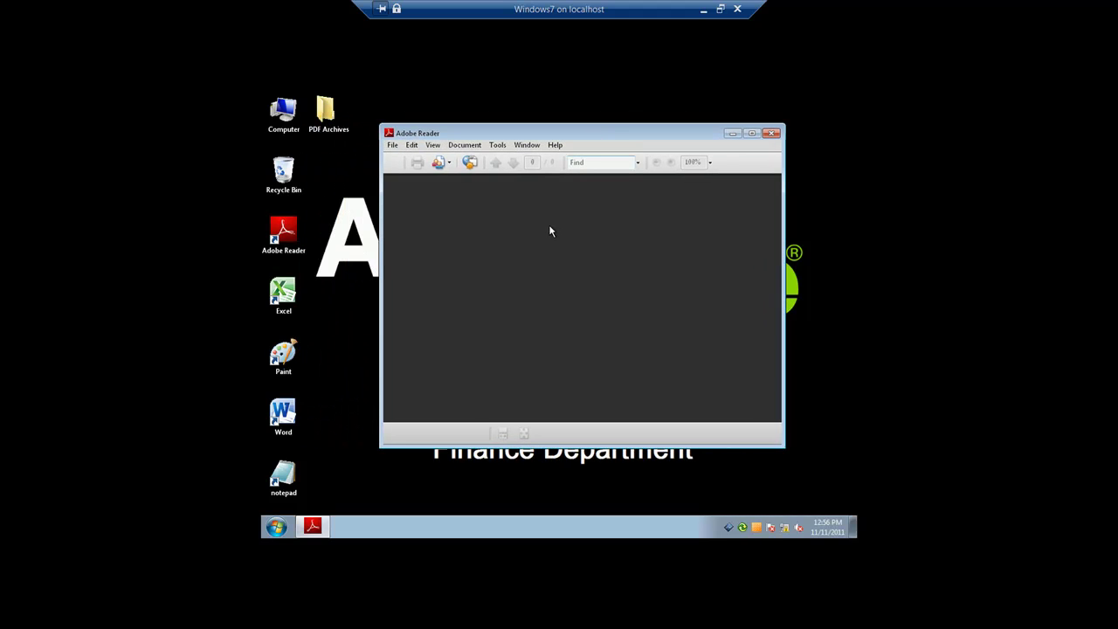